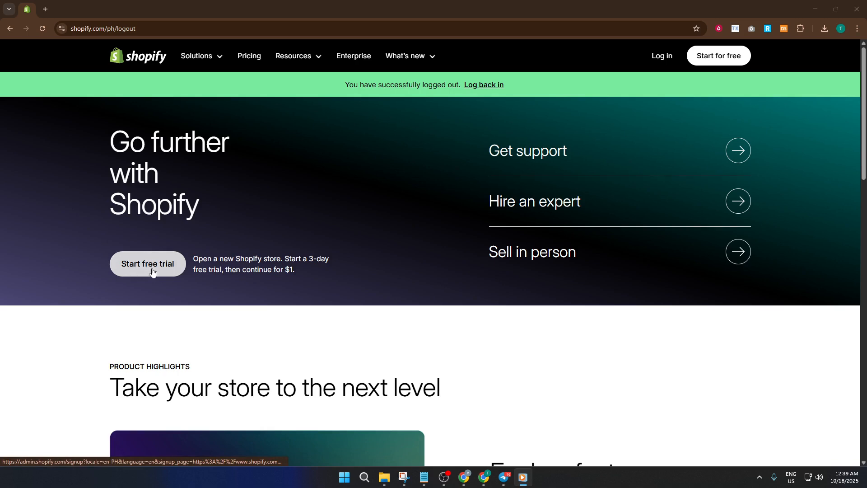
- Start a Shopify free trial from the home page to reach the sign-up form
click(165, 271)
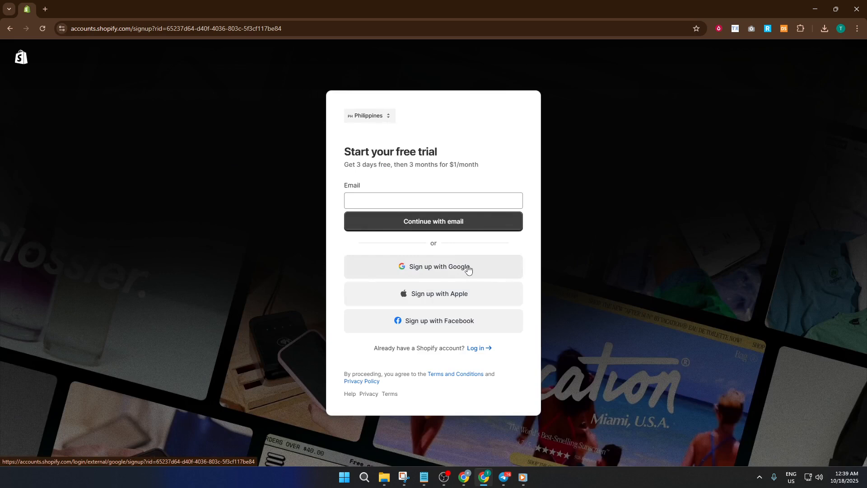
- Sign up with Google using another account, entering its Gmail address and correcting the typos
click(468, 268)
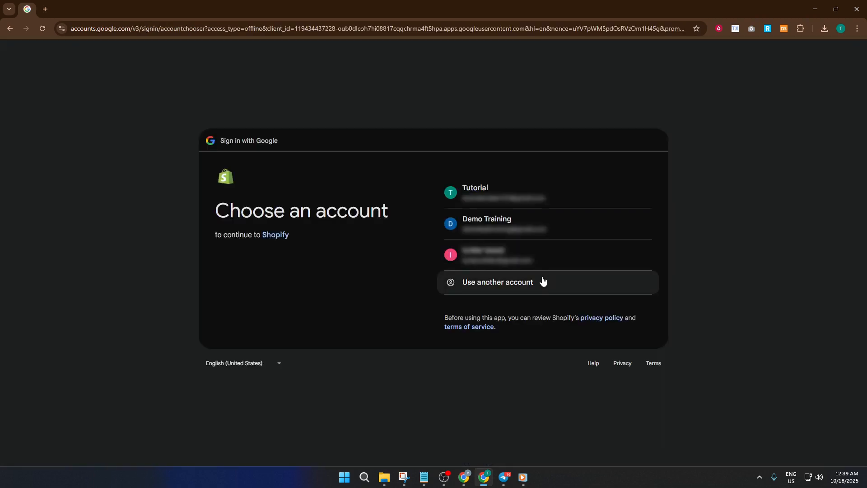
click(496, 284)
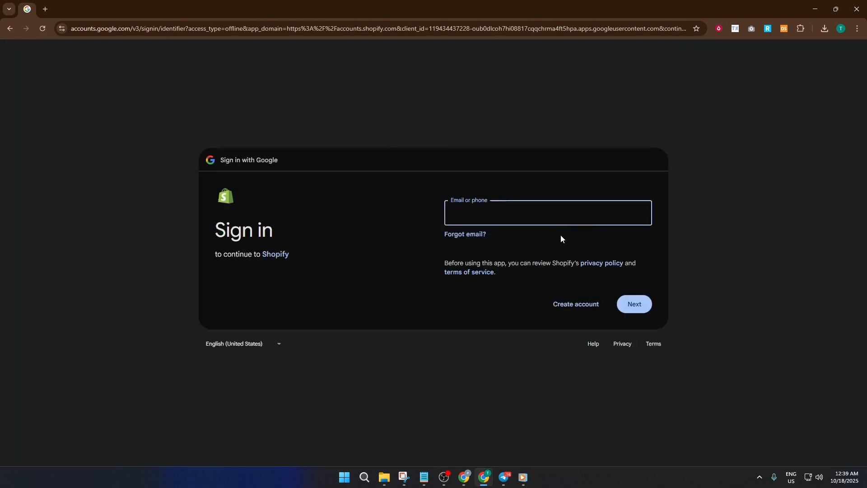
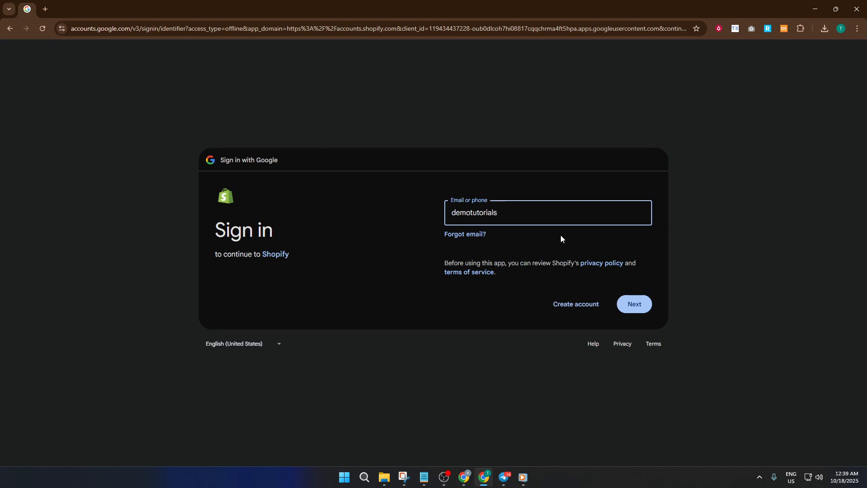
key(Return)
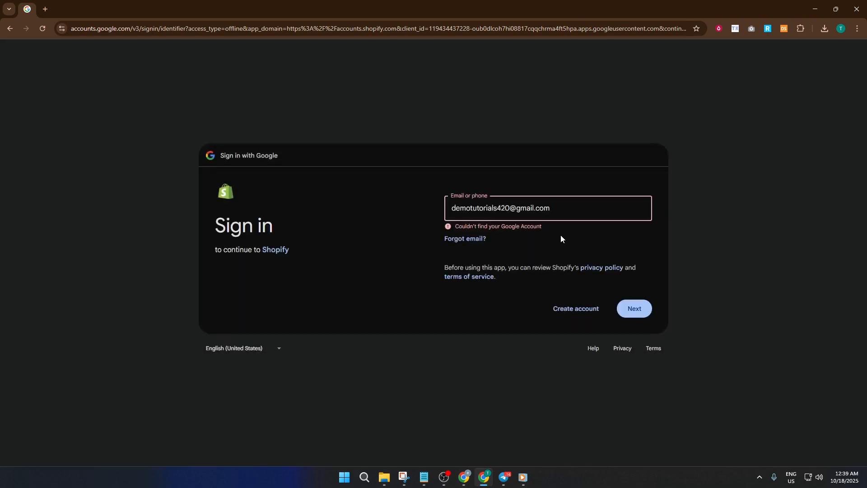
key(BackSpace)
key(BackSpace)
key(BackSpace)
key(BackSpace)
key(BackSpace)
key(BackSpace)
key(BackSpace)
key(BackSpace)
key(BackSpace)
key(BackSpace)
key(BackSpace)
key(BackSpace)
key(BackSpace)
key(BackSpace)
- Submit the corrected email and sign in with the account's password
key(Return)
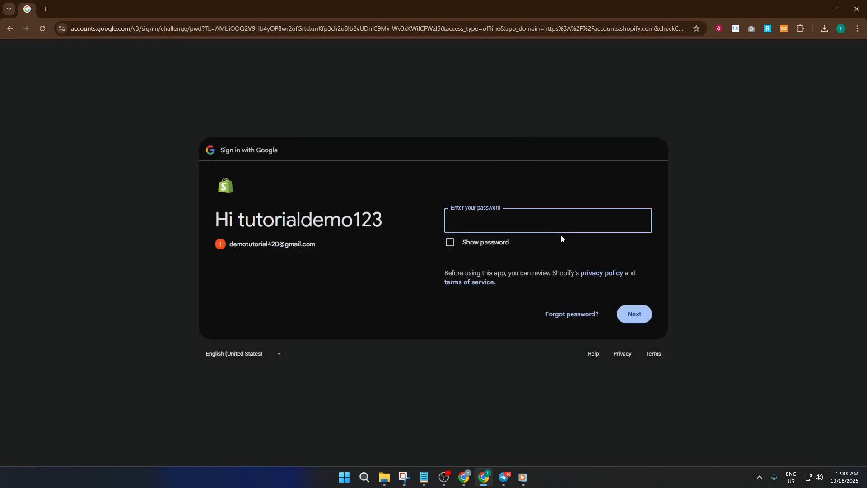
text(•••••••••••)
key(Return)
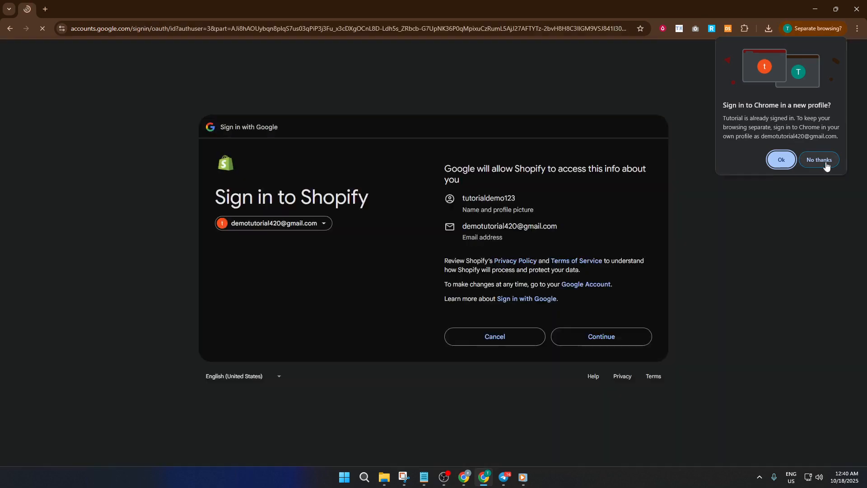
- Decline Chrome's separate-profile offer and let Shopify access the Google account's name and email
click(820, 160)
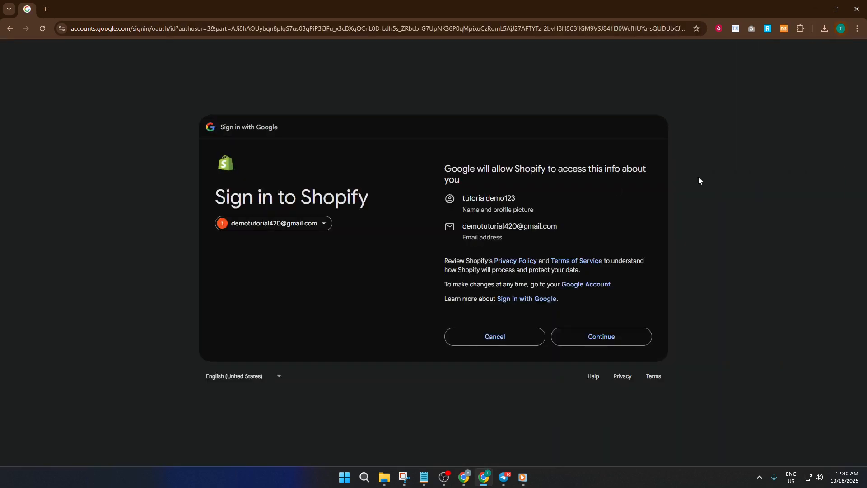
click(602, 337)
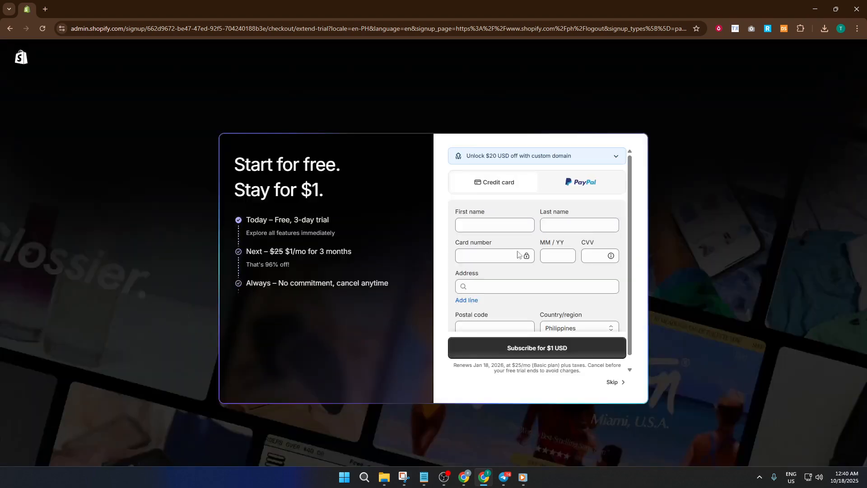
- Skip payment details and choose selling through An online store and In person at events
click(612, 383)
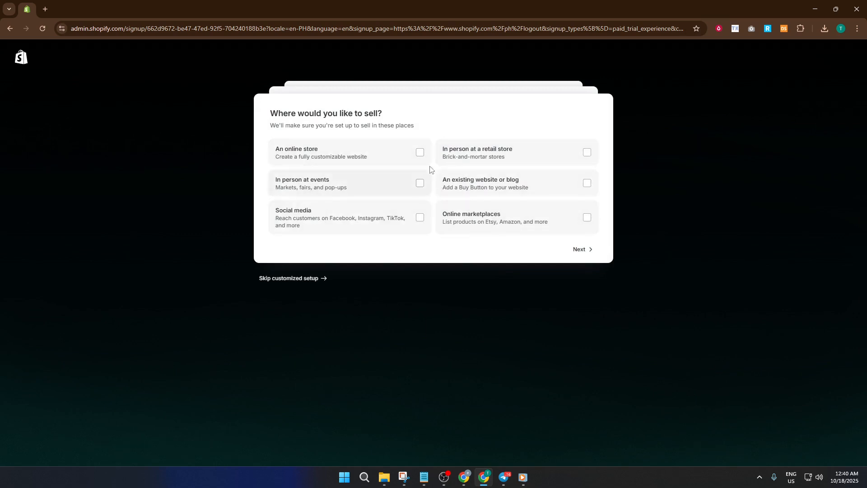
click(422, 153)
click(421, 182)
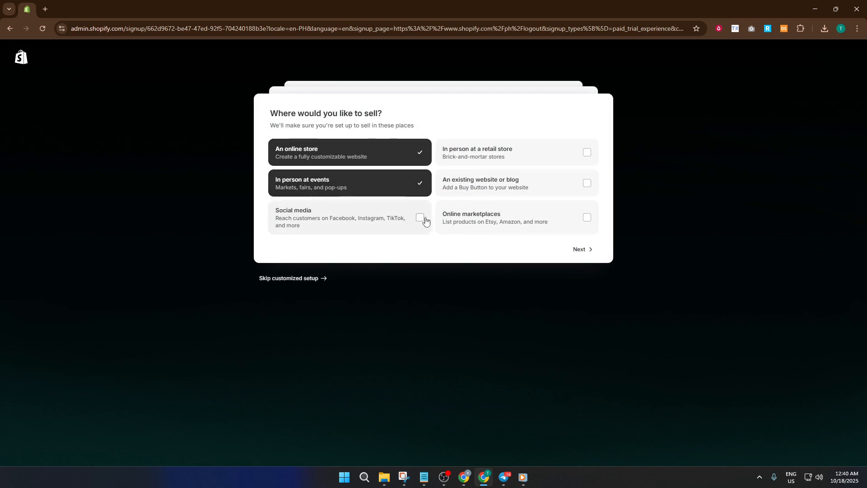
click(587, 250)
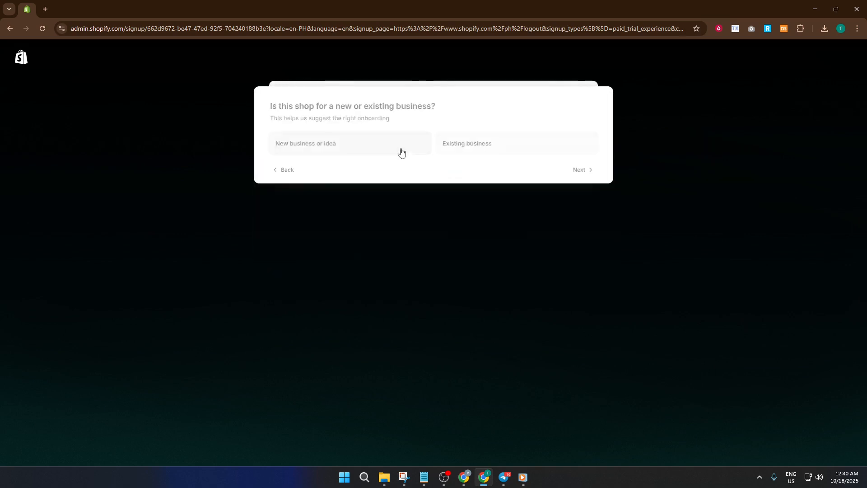
- Mark it a new business and pick own, dropshipping, digital products and services
click(346, 154)
click(584, 170)
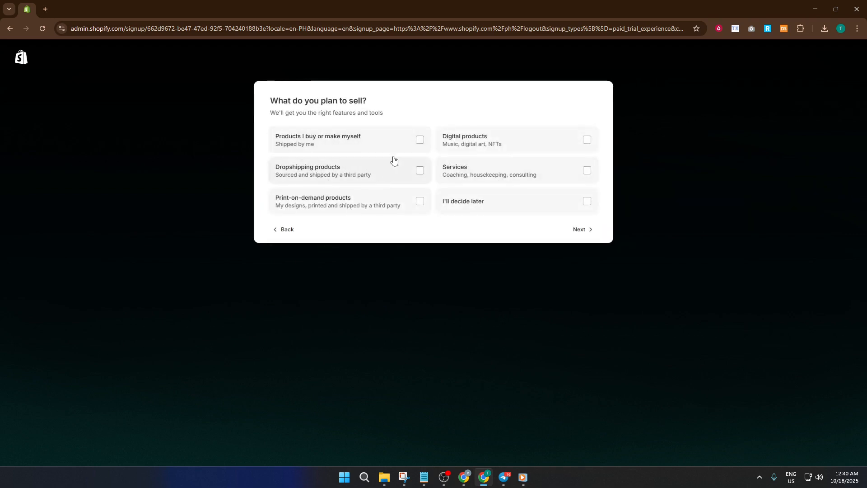
click(416, 146)
click(419, 170)
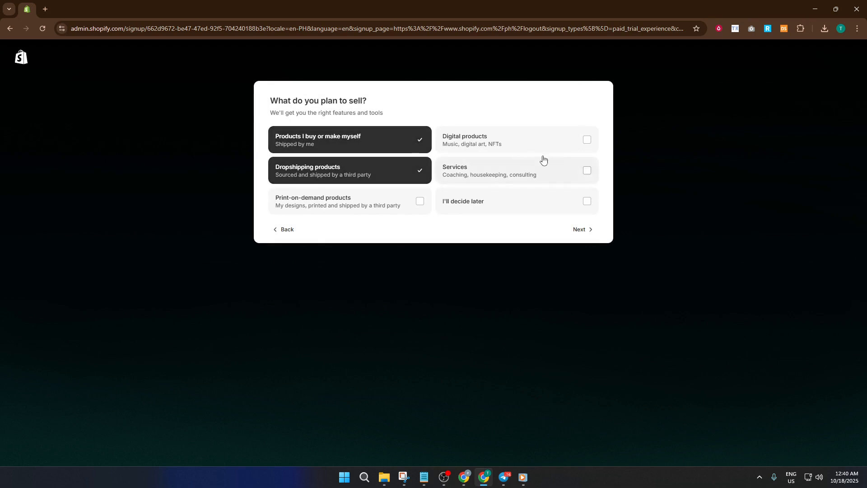
click(587, 141)
click(588, 170)
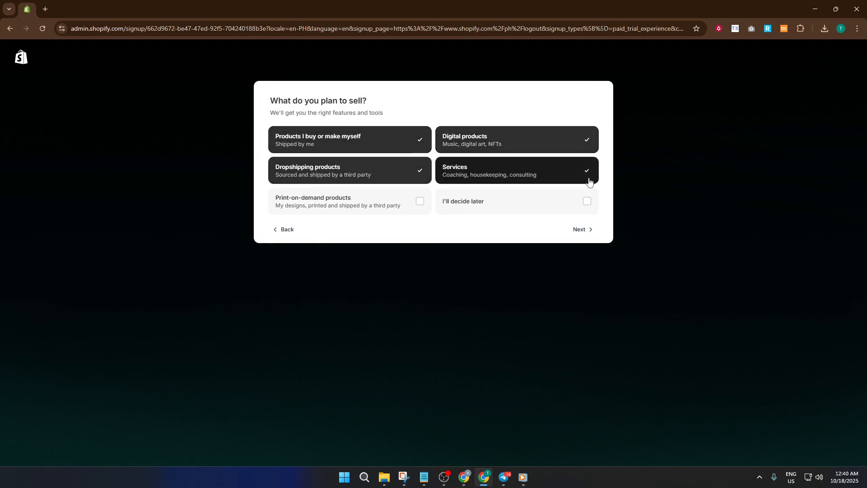
click(588, 229)
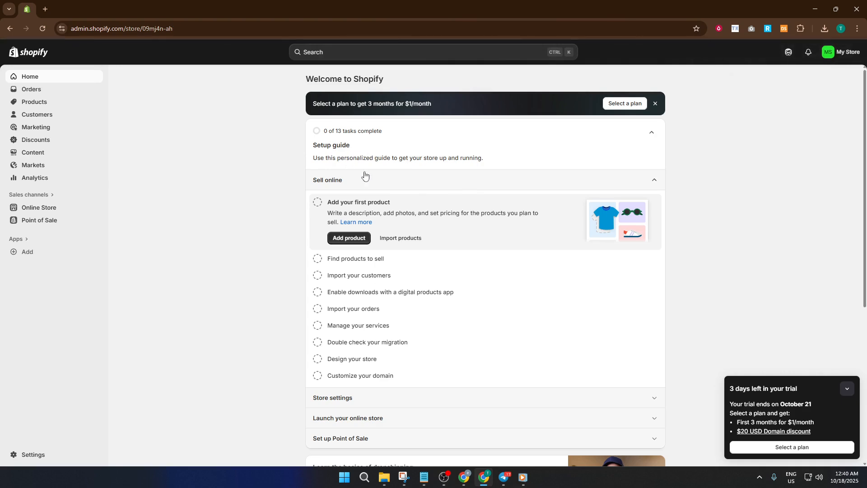
- Look over the new store's setup guide, then go to the Online Store section
scroll(388, 236, down, 3)
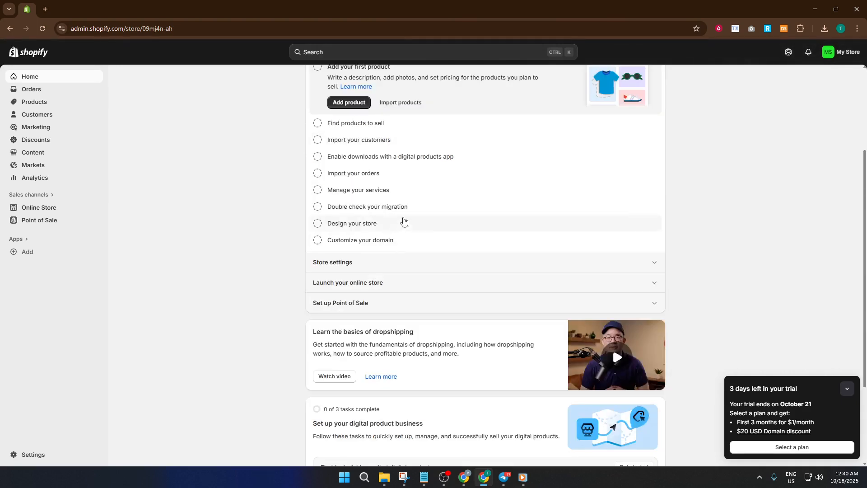
scroll(404, 224, up, 3)
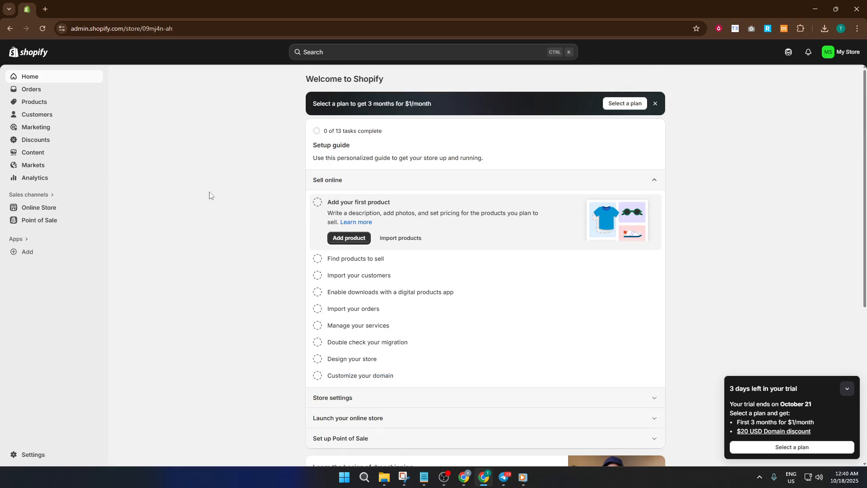
click(48, 207)
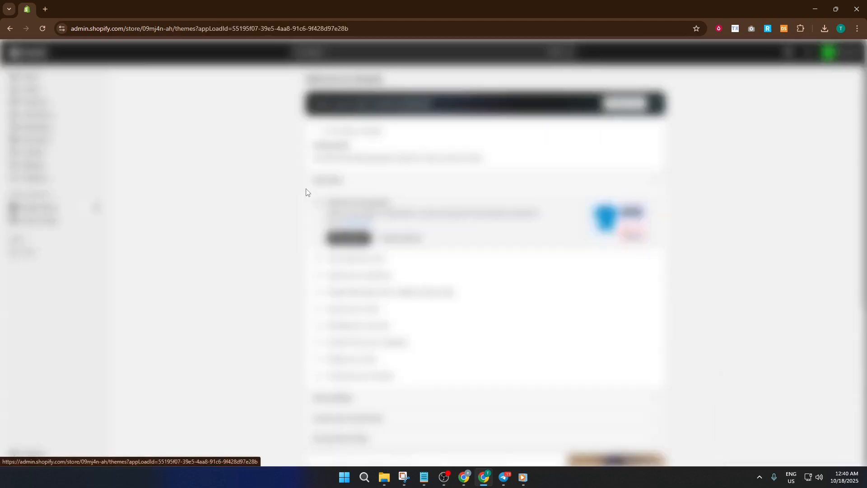